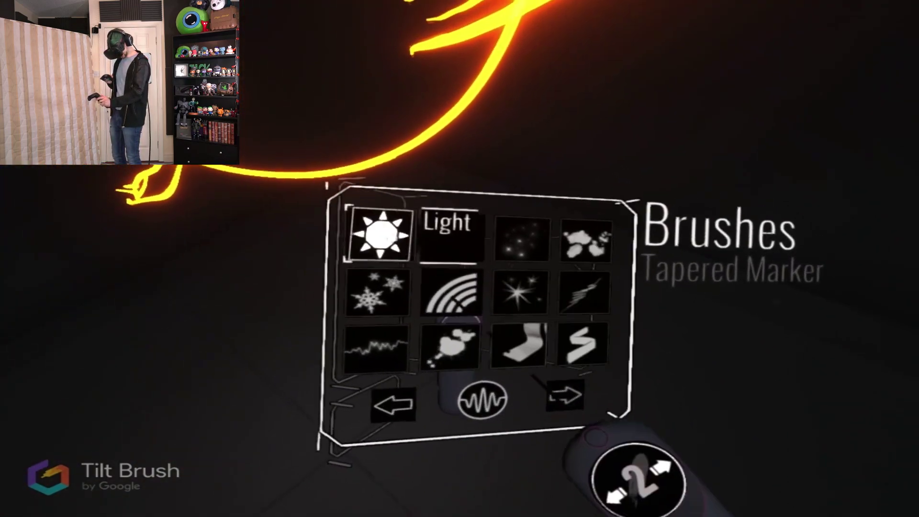
- Pick the Light brush from the next brush page for glowing red streaks
click(286, 219)
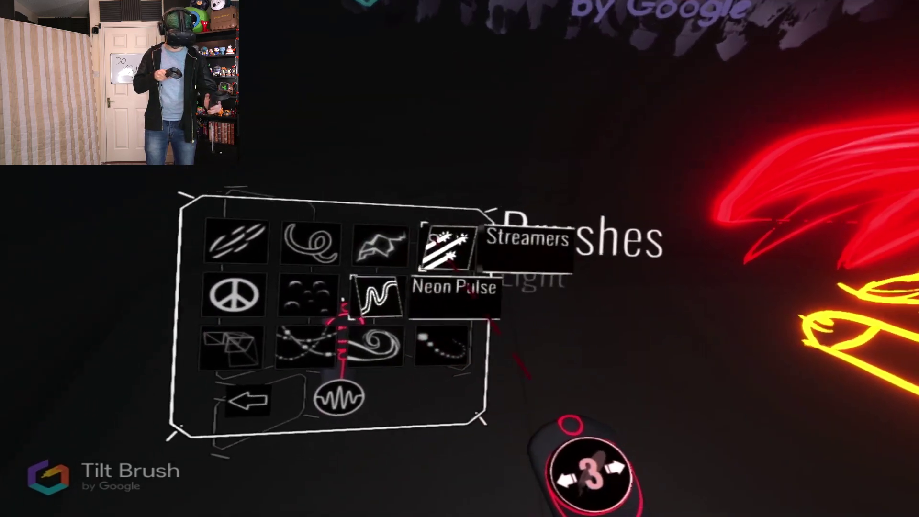
- Choose the Streamers brush and sweep a magenta streamer trail past the caped dog
click(417, 260)
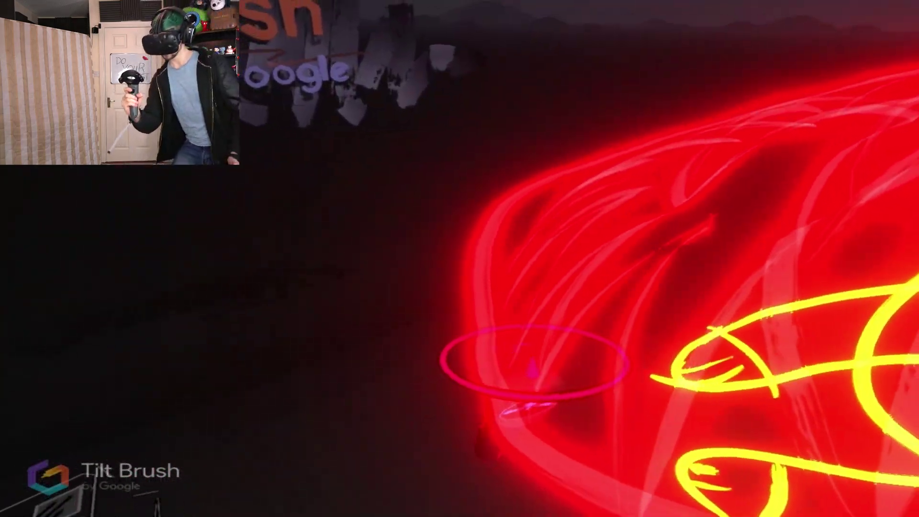
drag(647, 331, 180, 349)
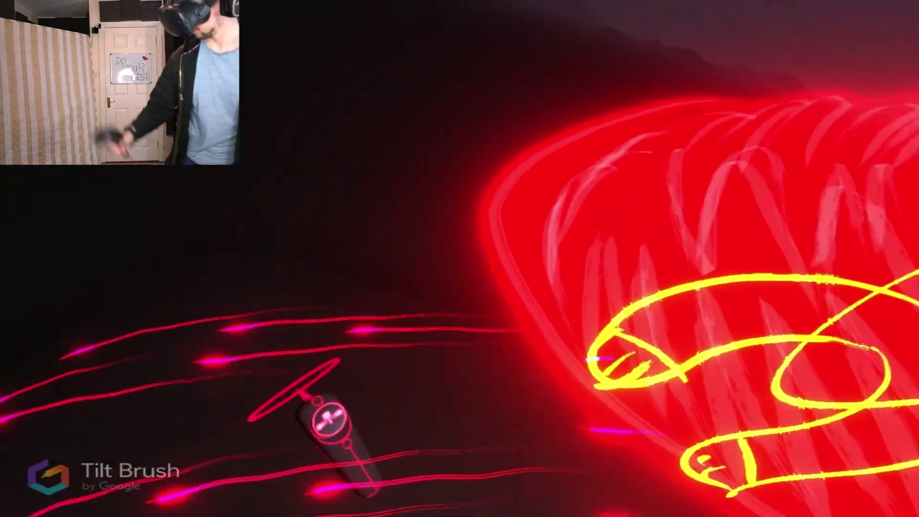